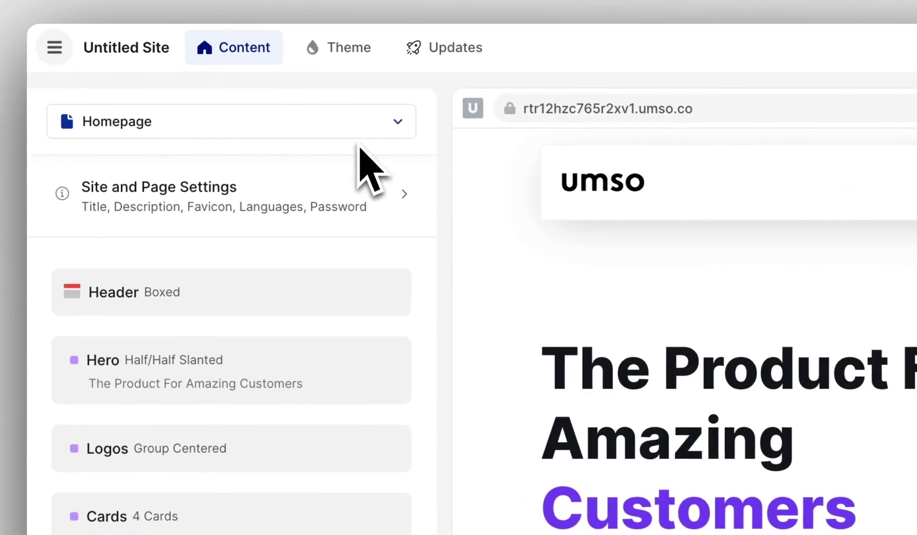
- Check the site pages list, then scroll down to the pricing table with $15, $45 and $95 plans
click(350, 125)
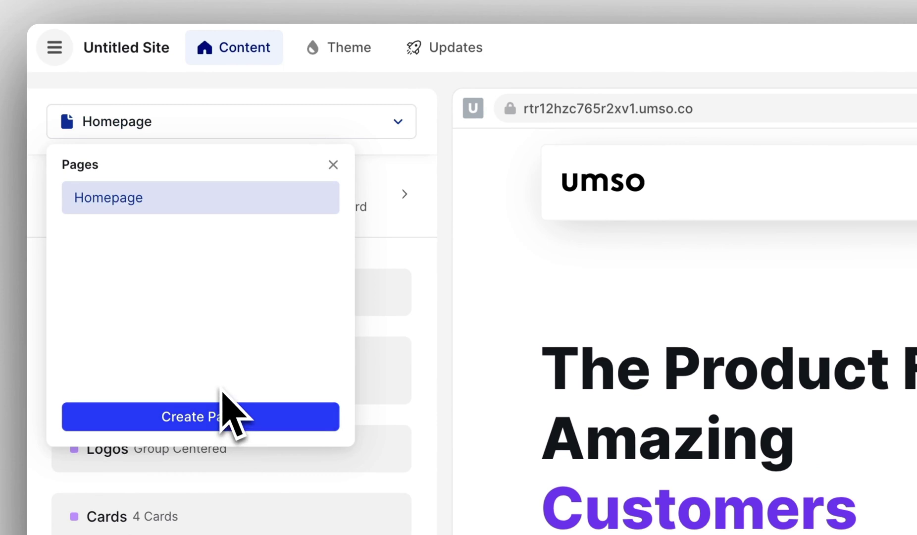
click(332, 165)
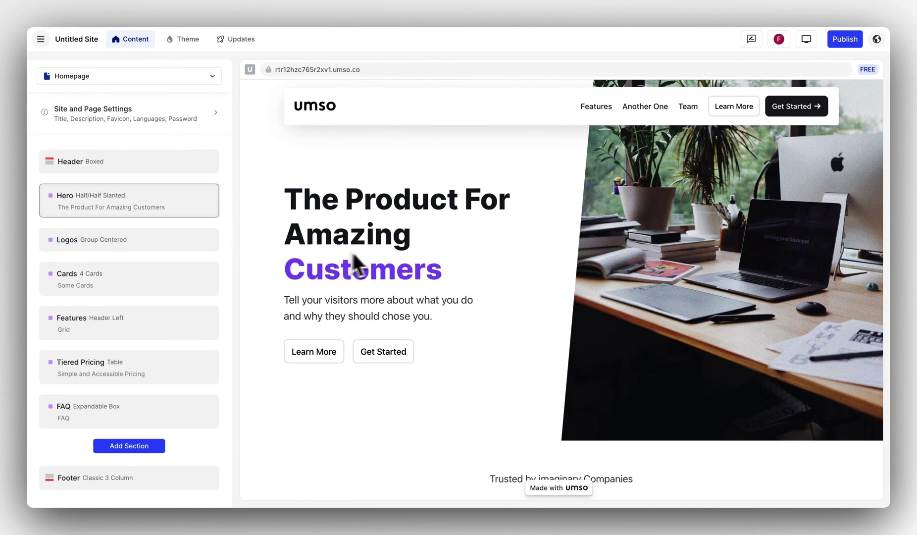
scroll(426, 255, down, 3)
scroll(440, 256, down, 5)
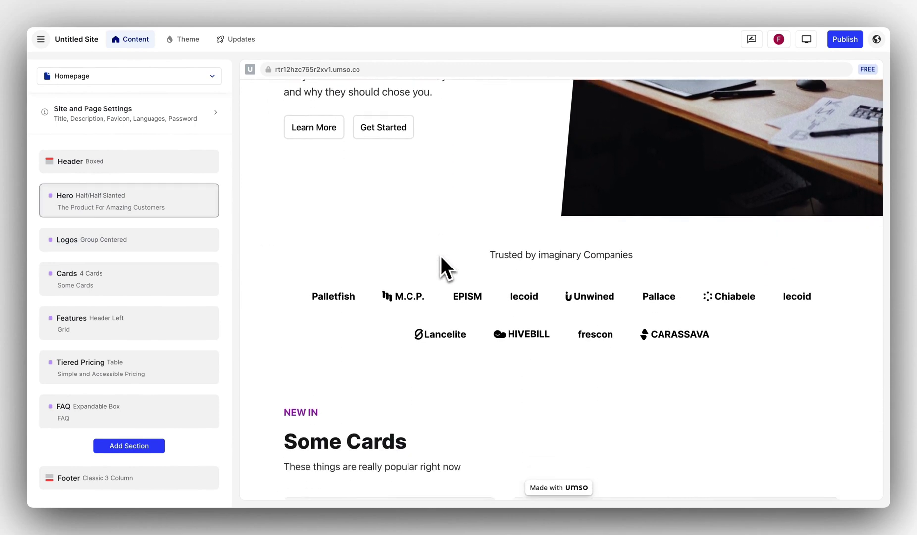
scroll(440, 256, down, 5)
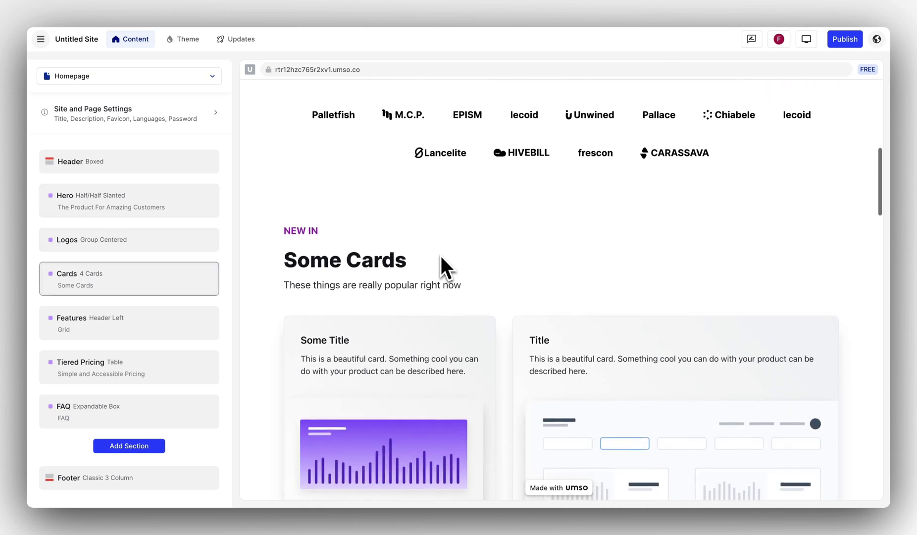
scroll(441, 256, down, 8)
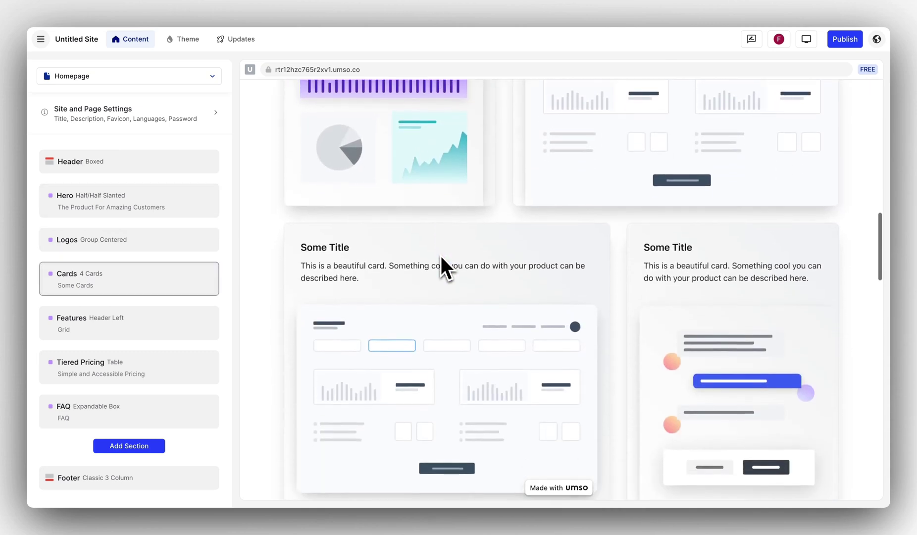
scroll(441, 256, down, 2)
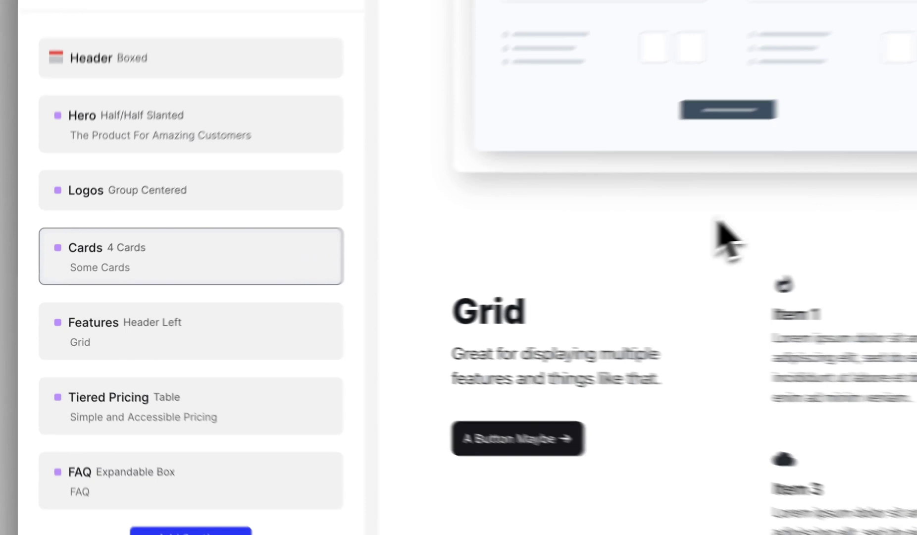
scroll(842, 204, down, 6)
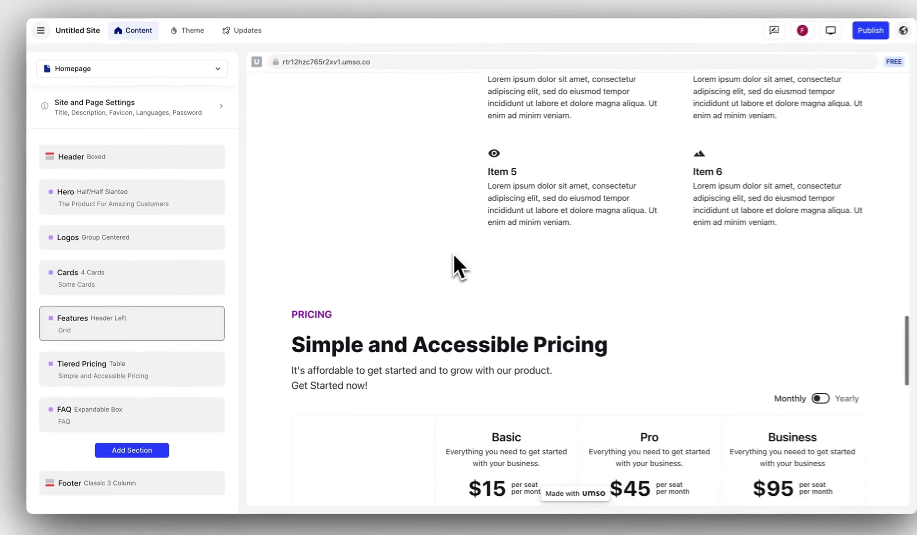
scroll(583, 253, down, 3)
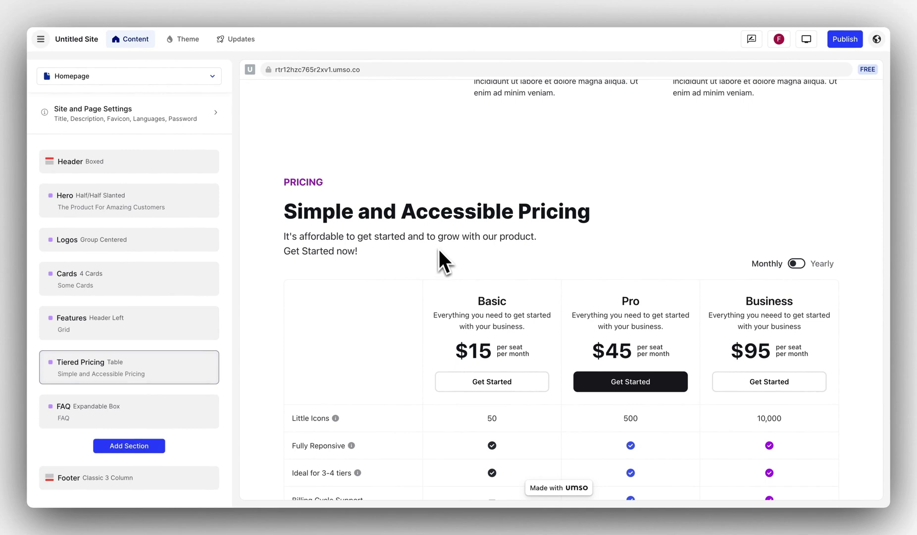
- Review the Tiered Pricing settings twice, then jump the preview to Logos and back to Hero
click(430, 216)
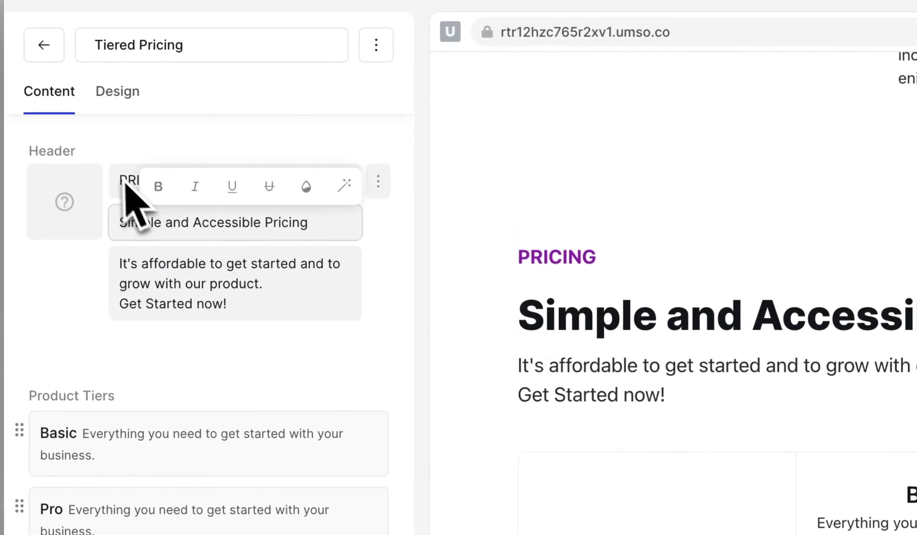
click(48, 48)
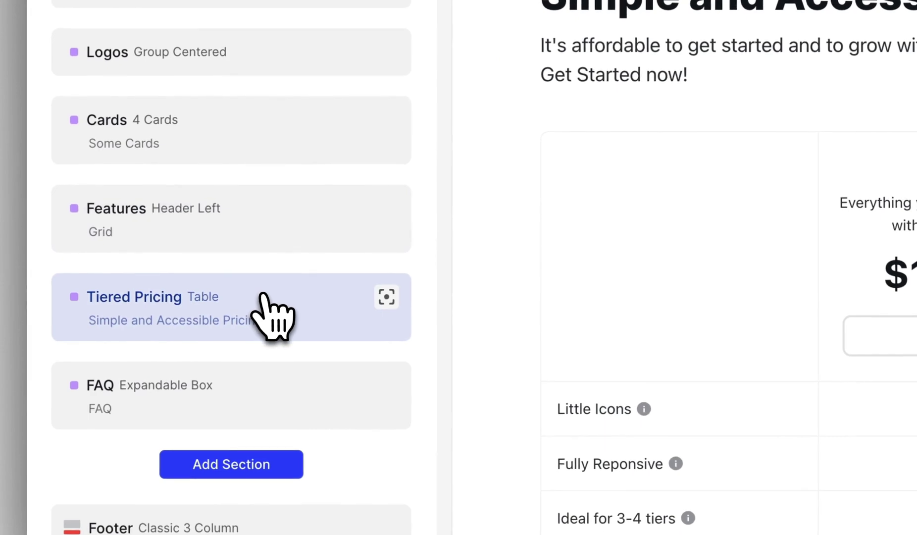
click(263, 297)
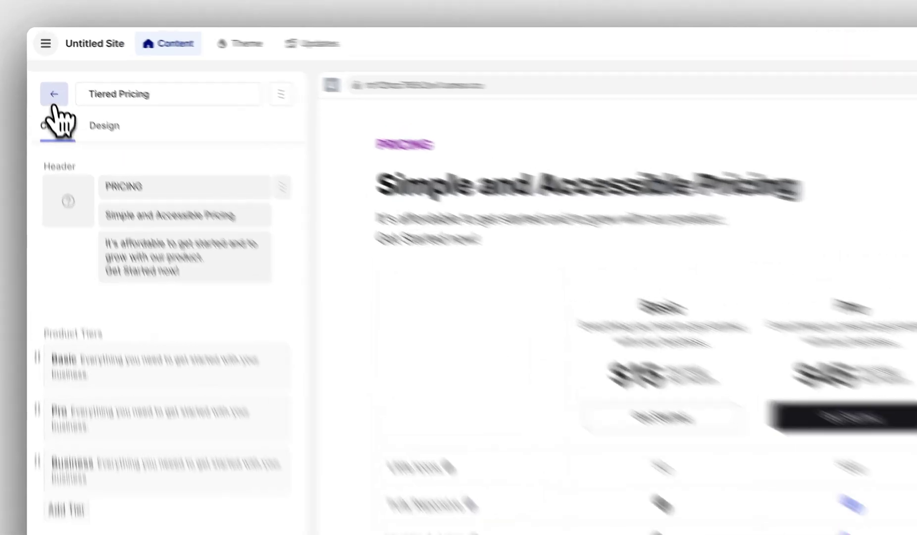
click(47, 75)
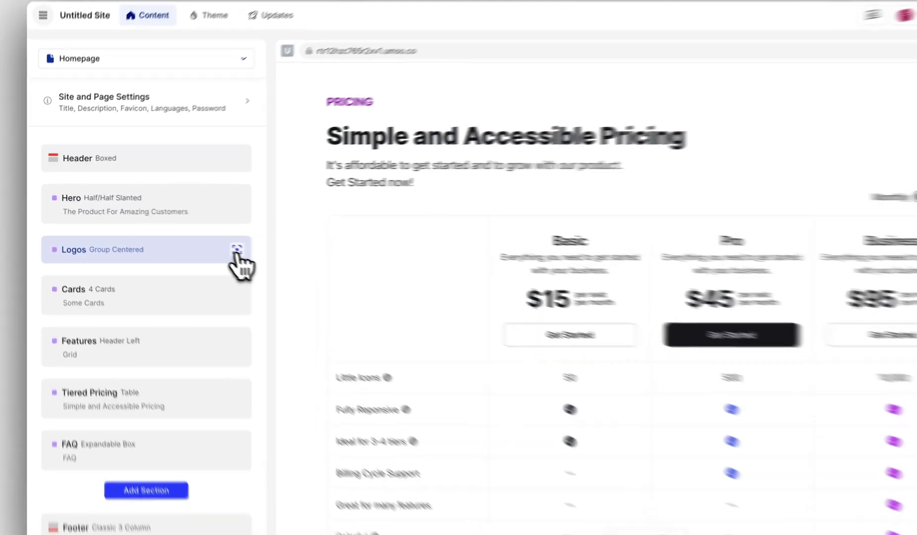
click(207, 239)
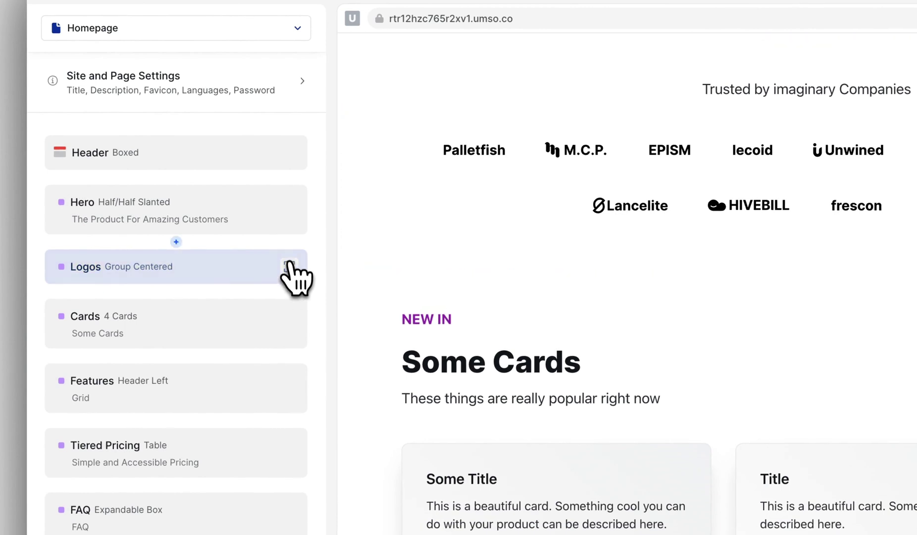
click(289, 202)
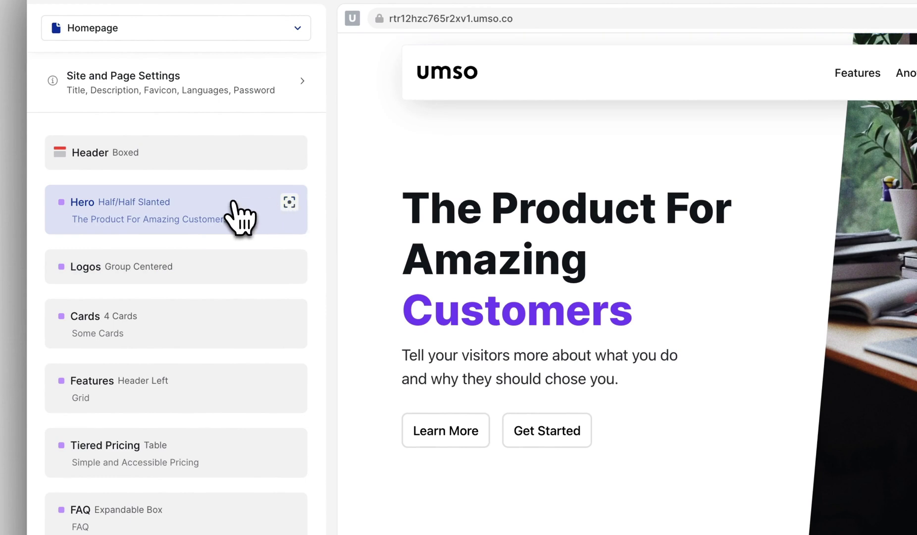
- Change the hero headline from 'The Product For Amazing Customers' to 'The Product For Amazing People'
click(237, 213)
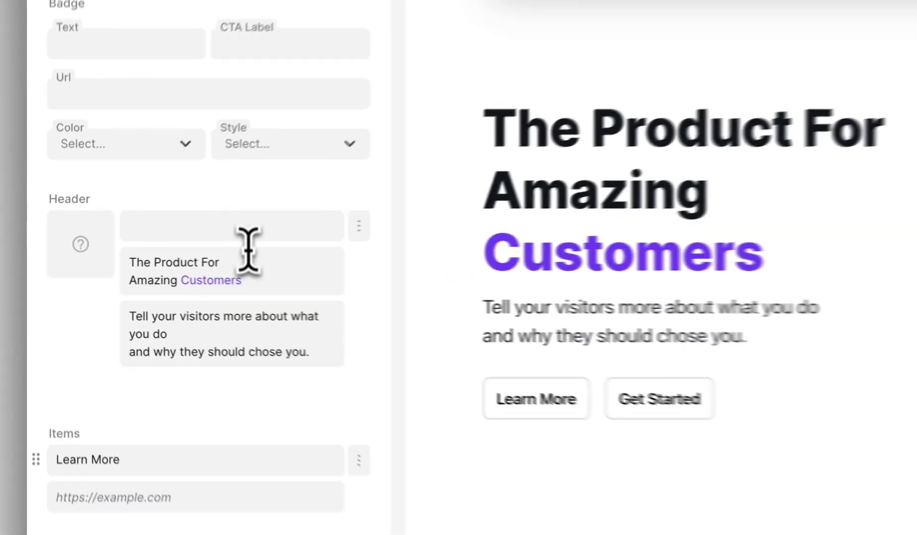
click(217, 332)
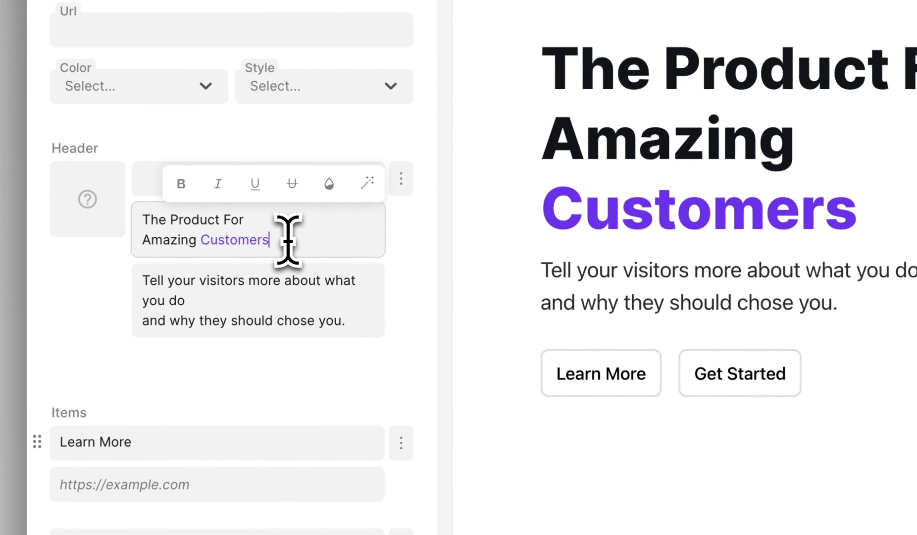
key(BackSpace)
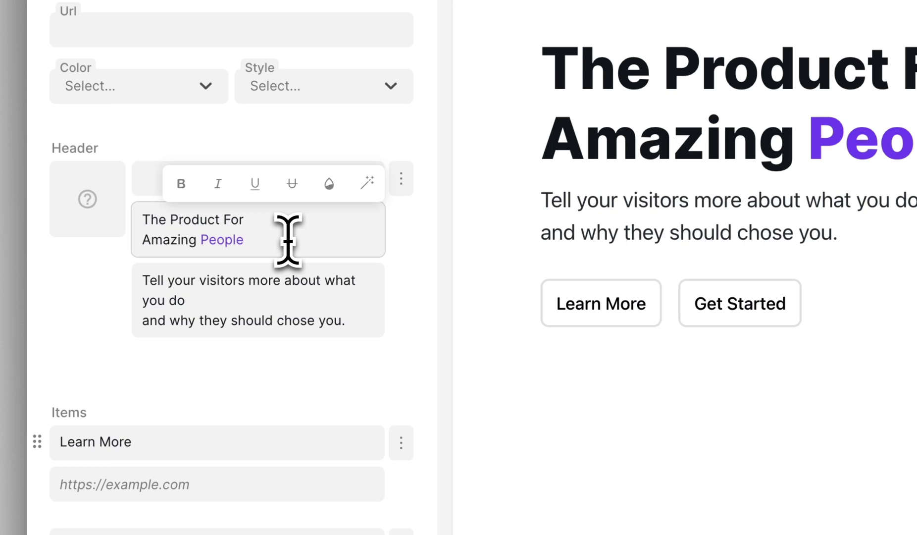
click(340, 379)
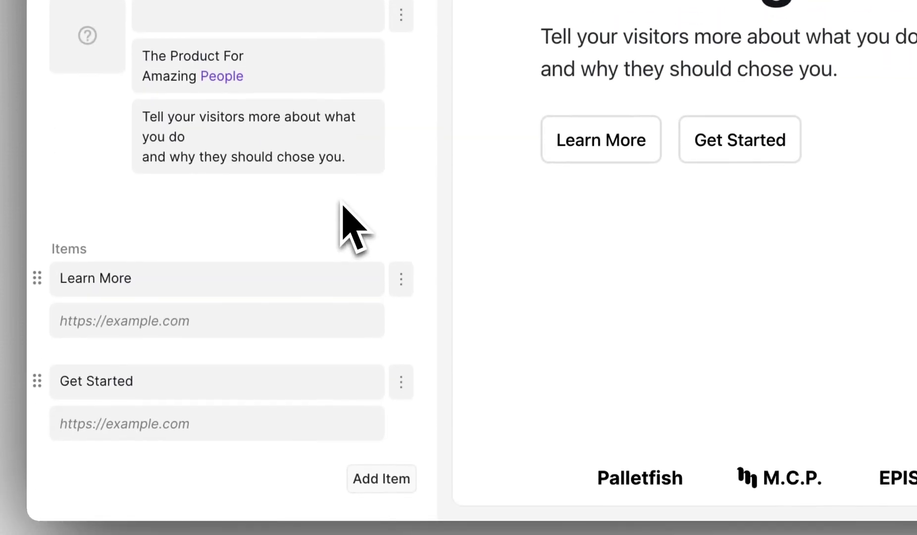
- Turn on Show arrow and Display as Primary for the hero's Get Started button
scroll(344, 210, down, 1)
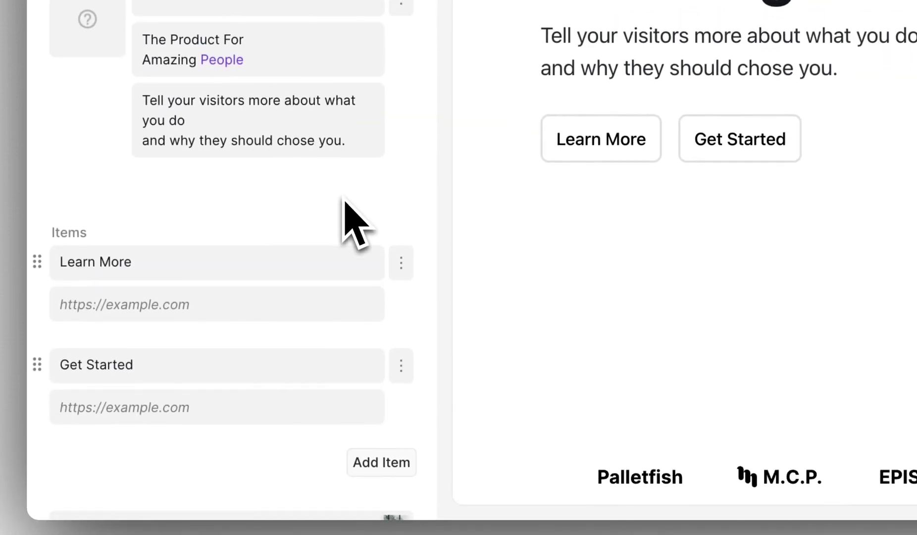
click(401, 262)
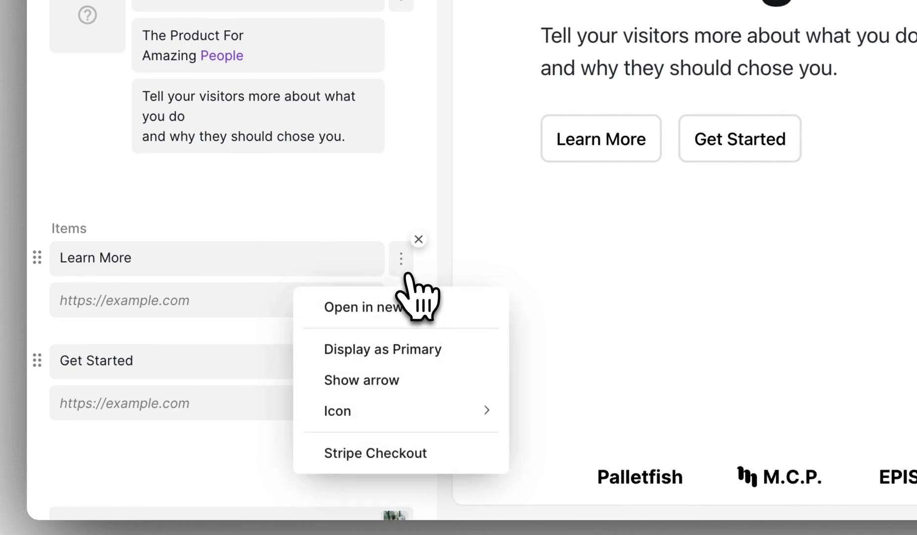
click(402, 261)
click(402, 357)
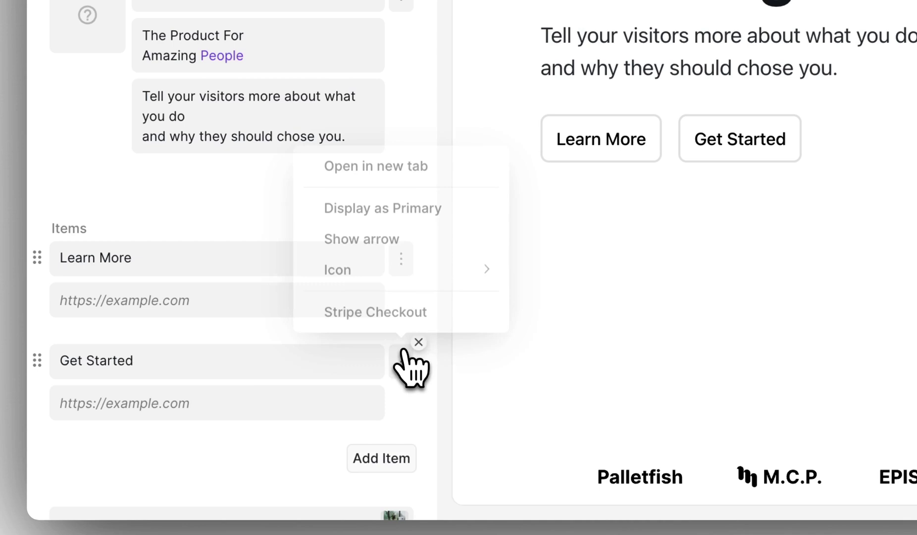
click(392, 244)
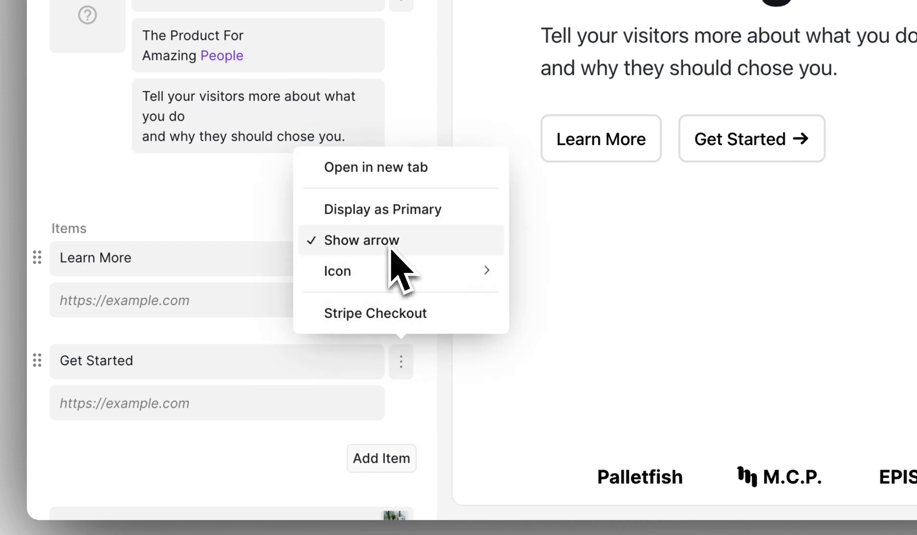
click(393, 221)
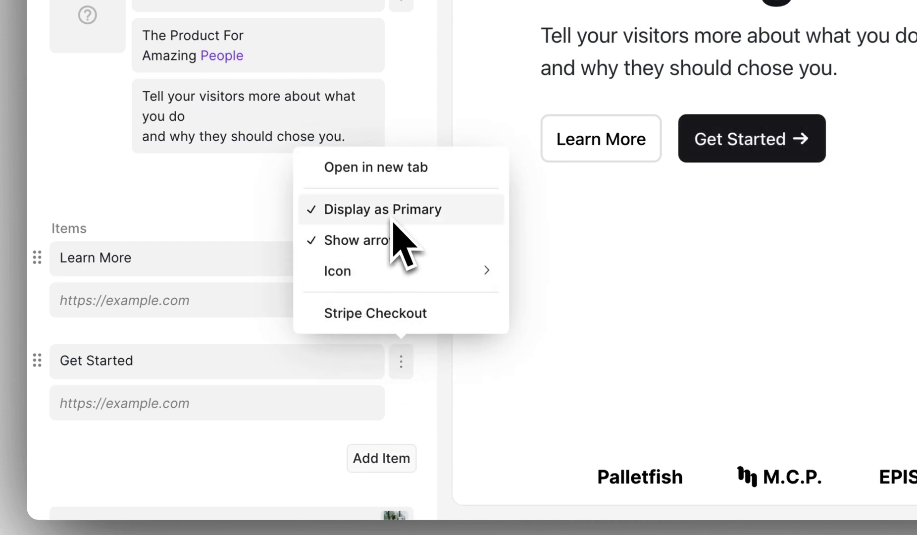
click(265, 197)
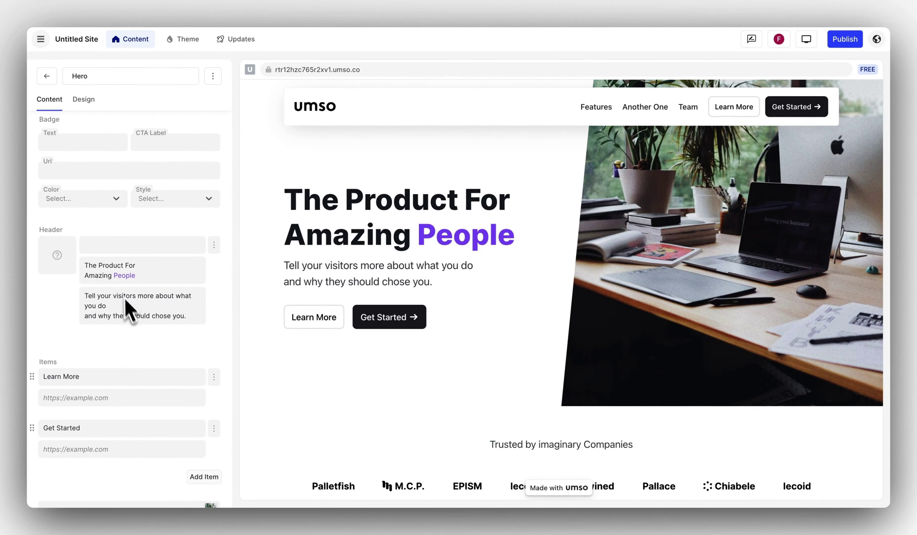
- Leave the Hero editor and go back to the homepage section list
click(47, 76)
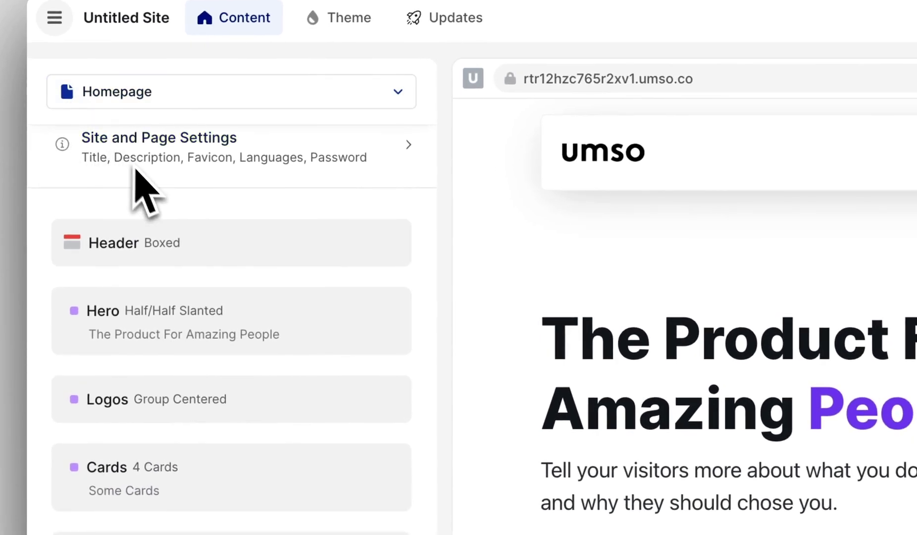
mouse_move(242, 375)
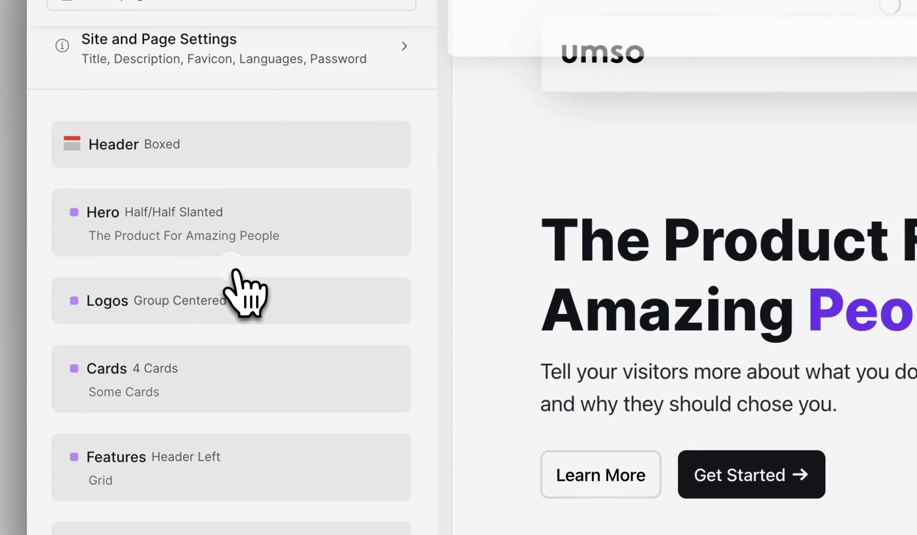
- Insert the first Testimonials template (Simple Box) below the Hero section
click(233, 267)
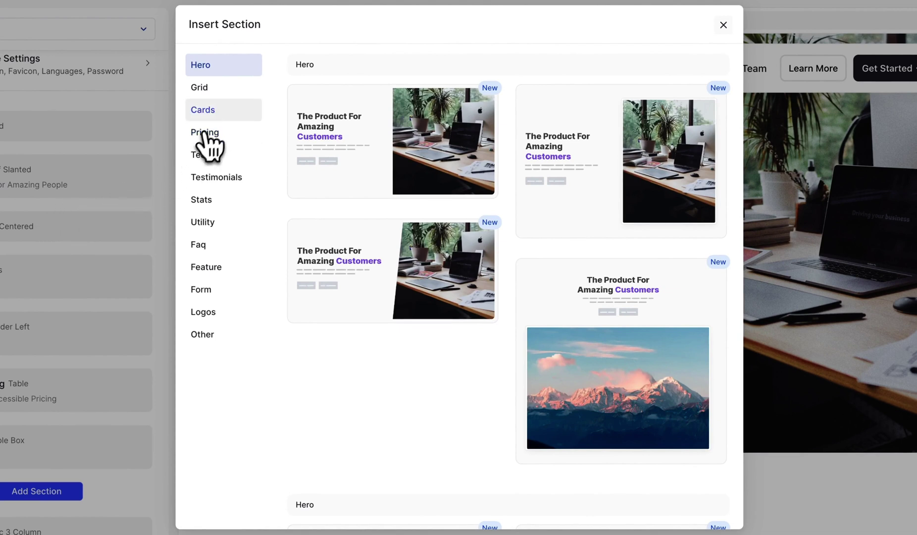
click(216, 95)
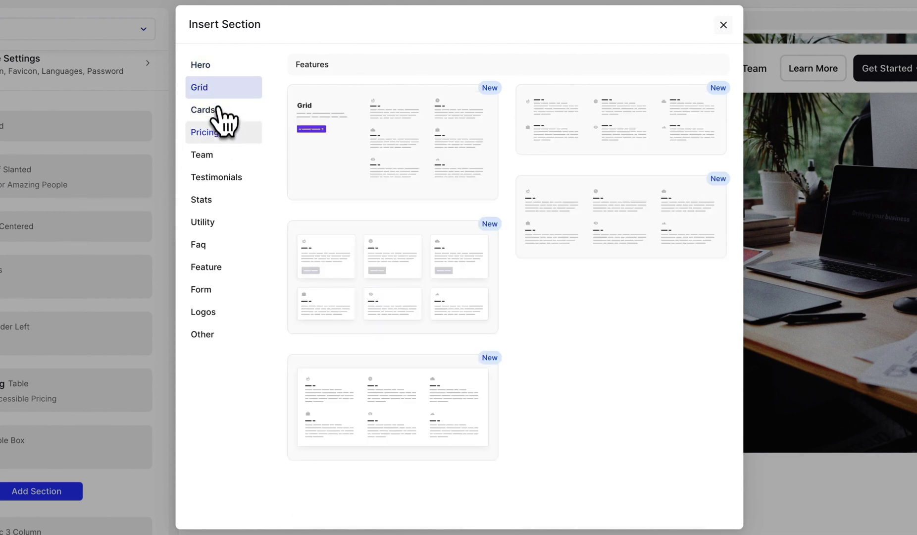
click(218, 133)
click(218, 155)
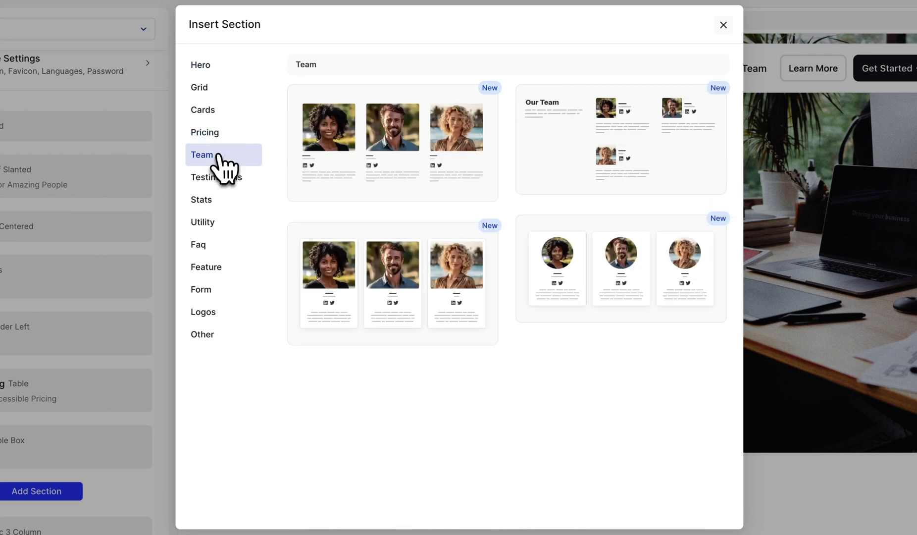
click(228, 187)
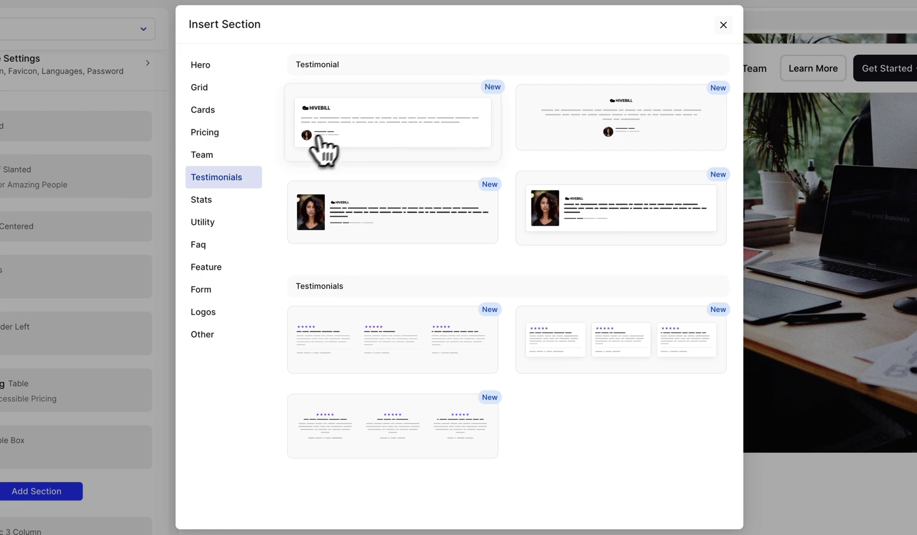
click(337, 143)
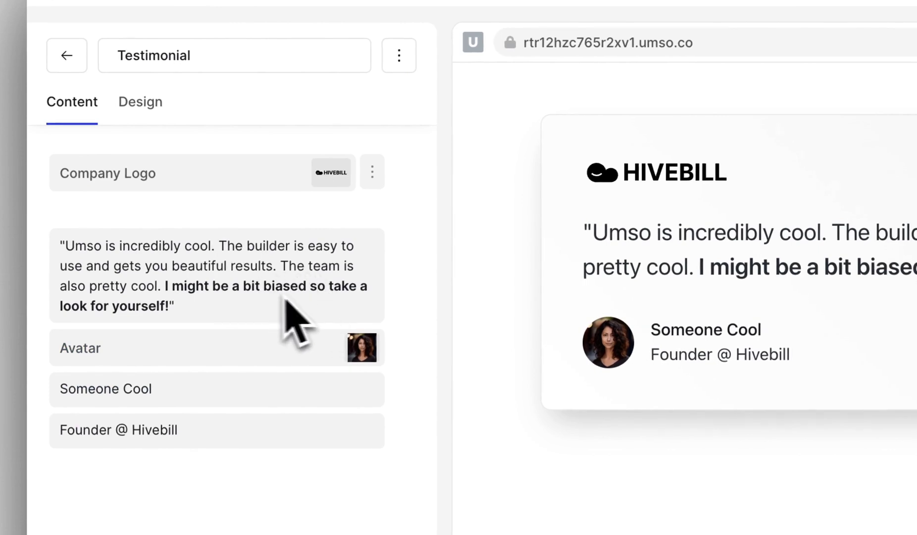
- Set the testimonial's company logo to the umso image from the 2023 Branding library
click(324, 176)
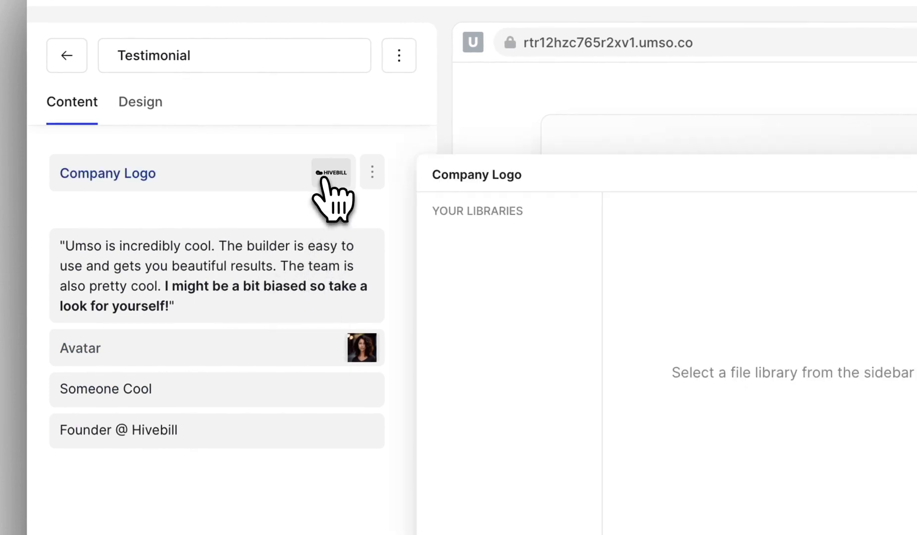
click(631, 267)
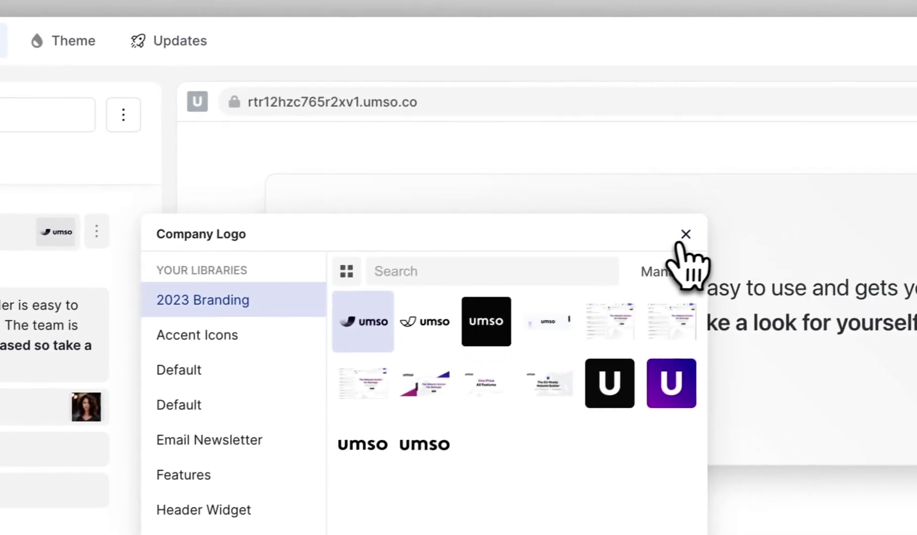
click(683, 233)
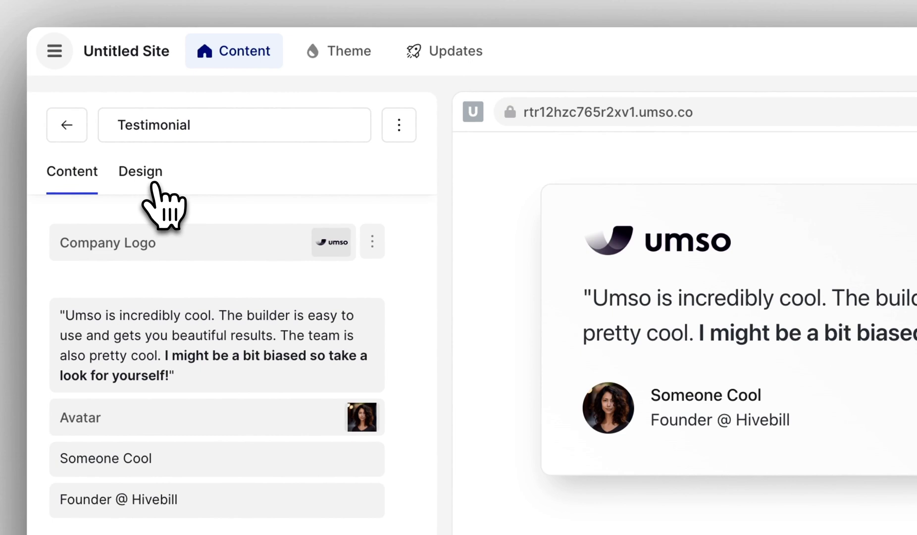
- Open the testimonial's Design options and look through Background, Fonts, Spacing and Card Design
click(156, 184)
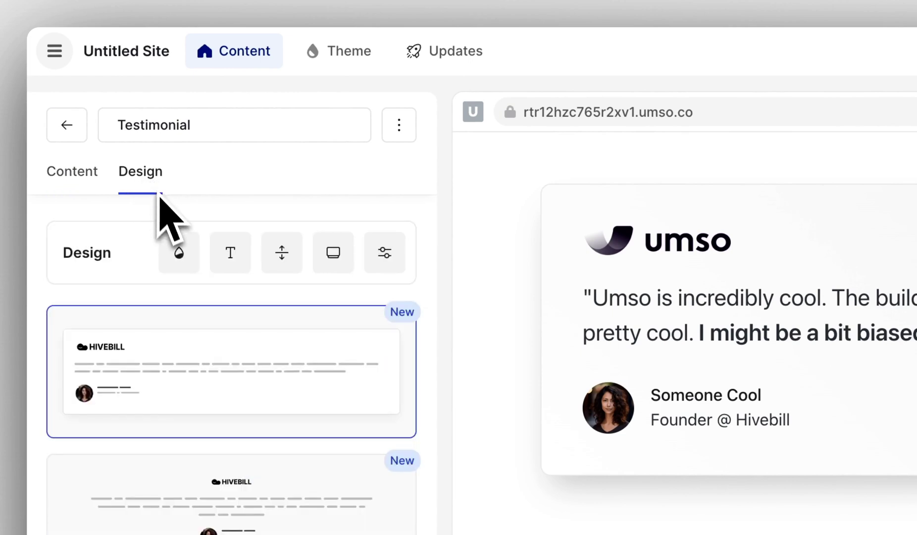
click(179, 253)
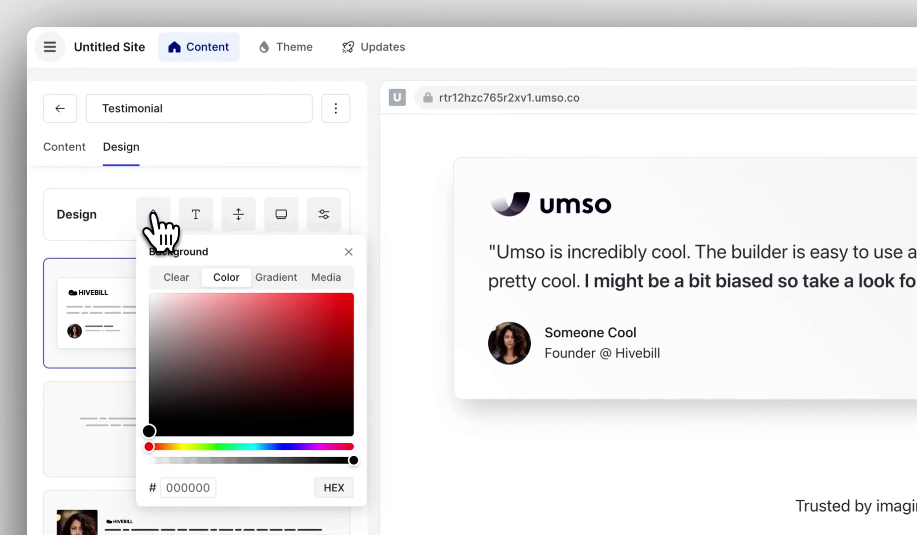
click(197, 214)
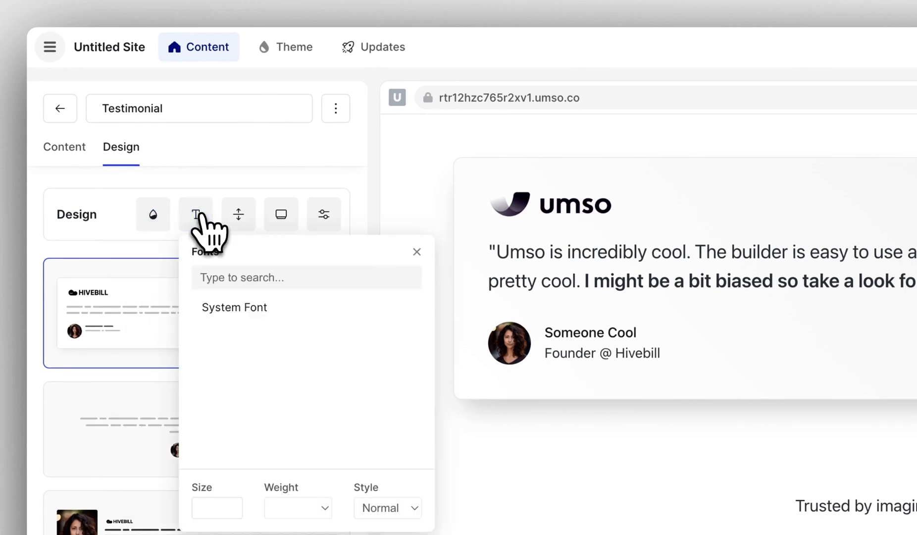
click(238, 214)
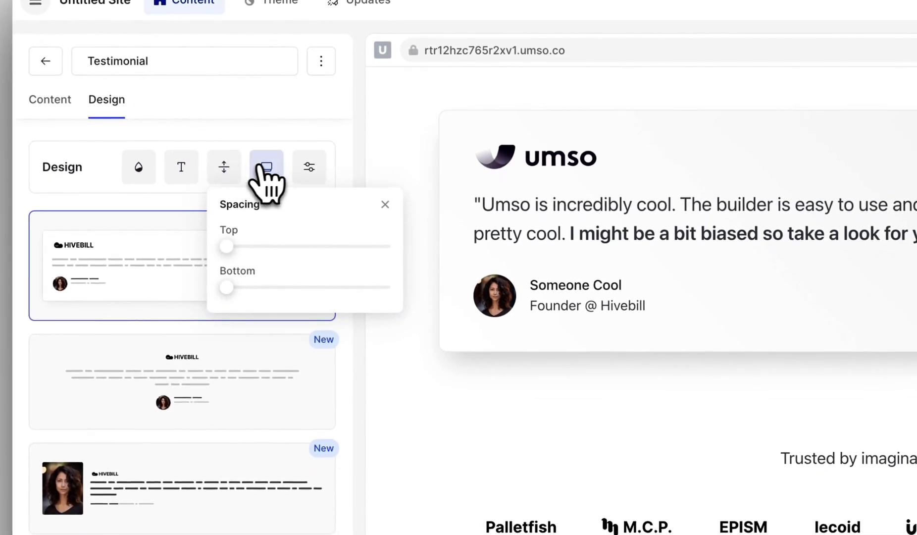
click(263, 167)
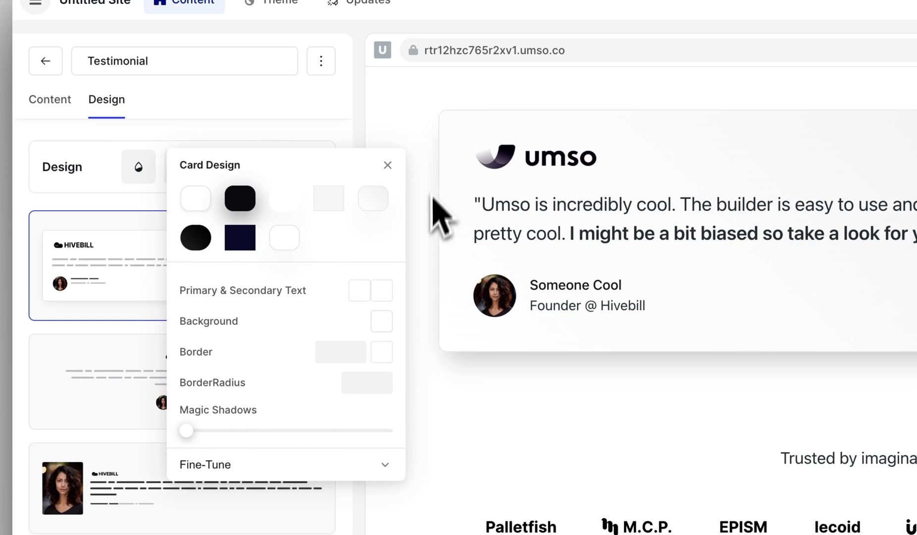
- Try white, grey and square-cornered card styles and border width 3, then clear back to default
click(291, 239)
click(292, 208)
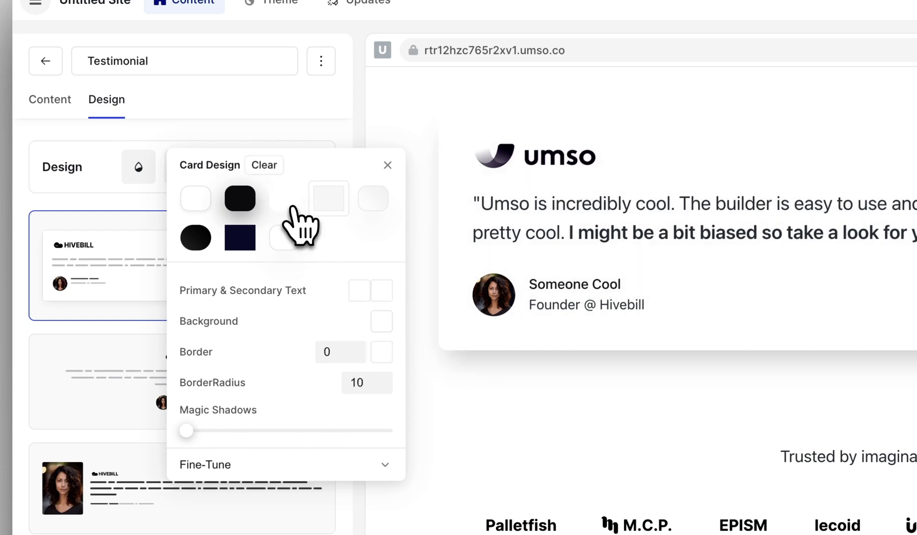
click(370, 205)
click(332, 203)
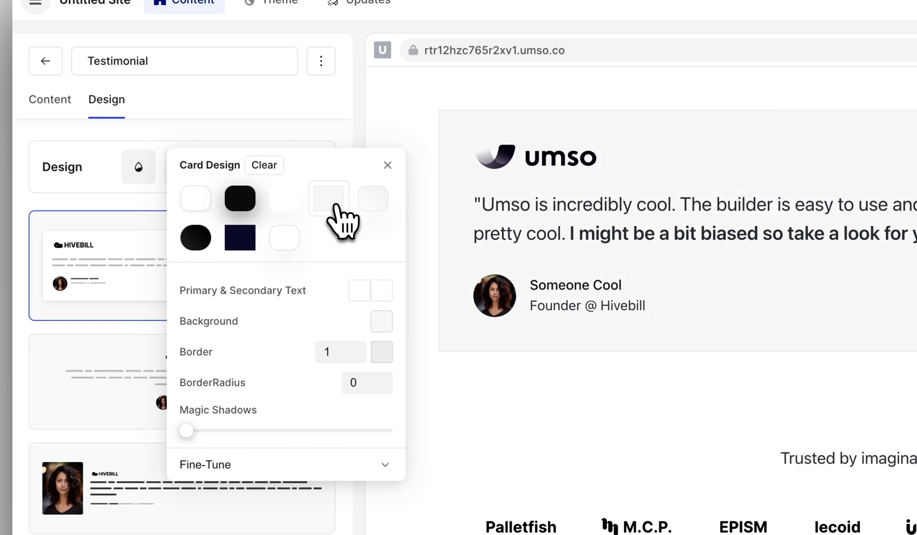
click(351, 348)
click(351, 348)
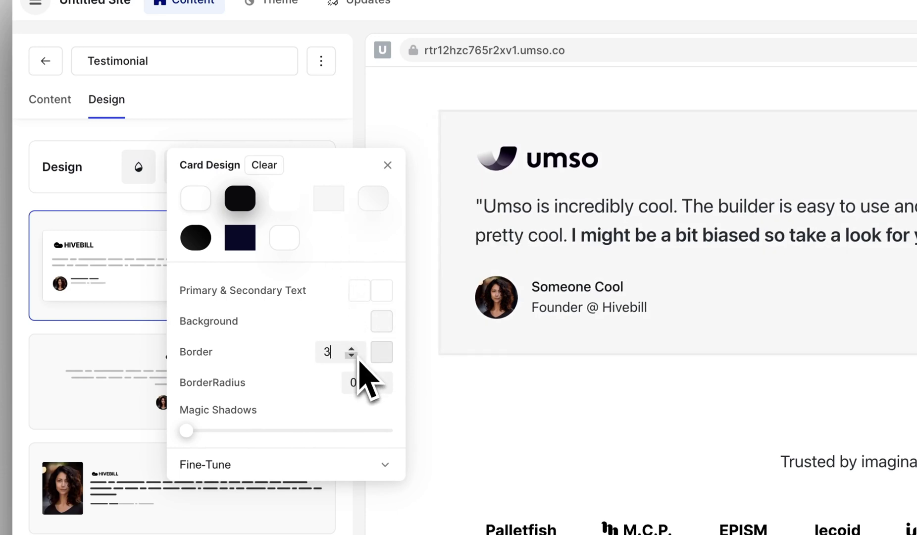
click(351, 354)
click(351, 354)
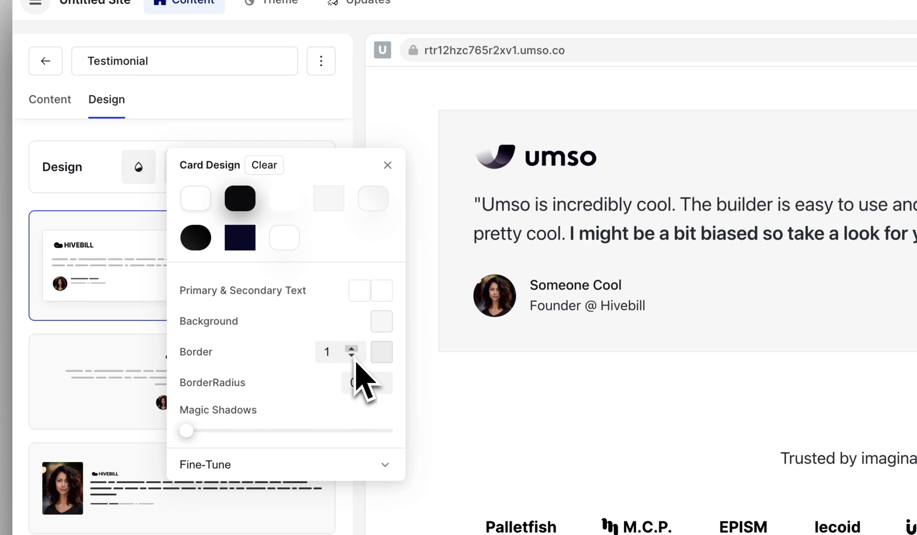
click(273, 170)
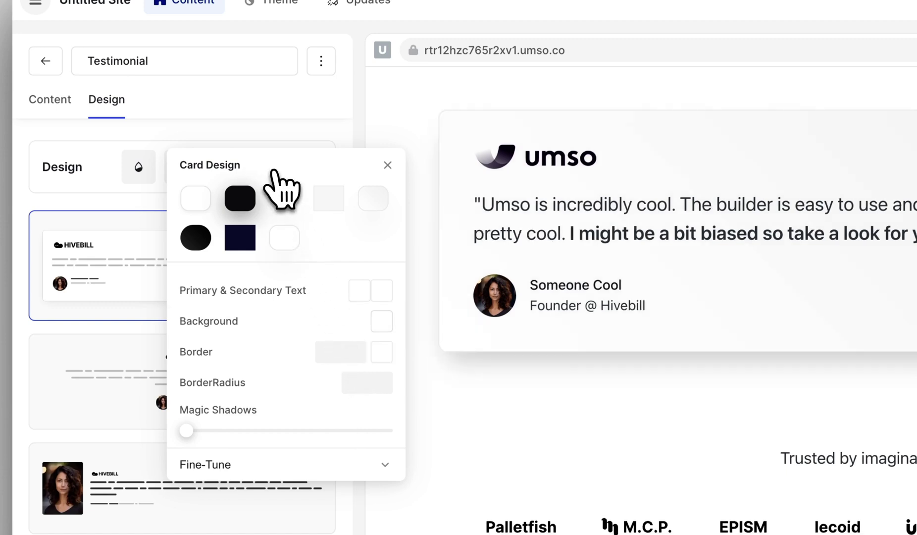
click(387, 166)
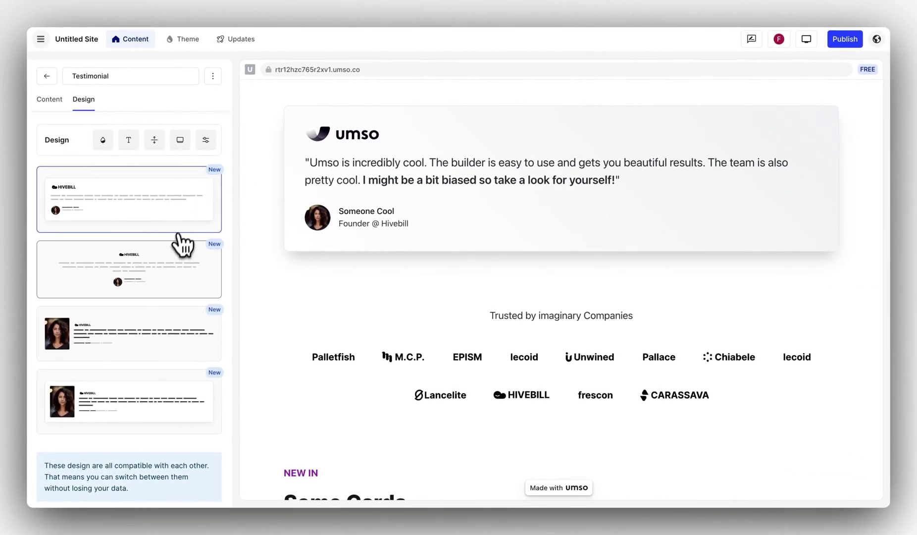
click(176, 268)
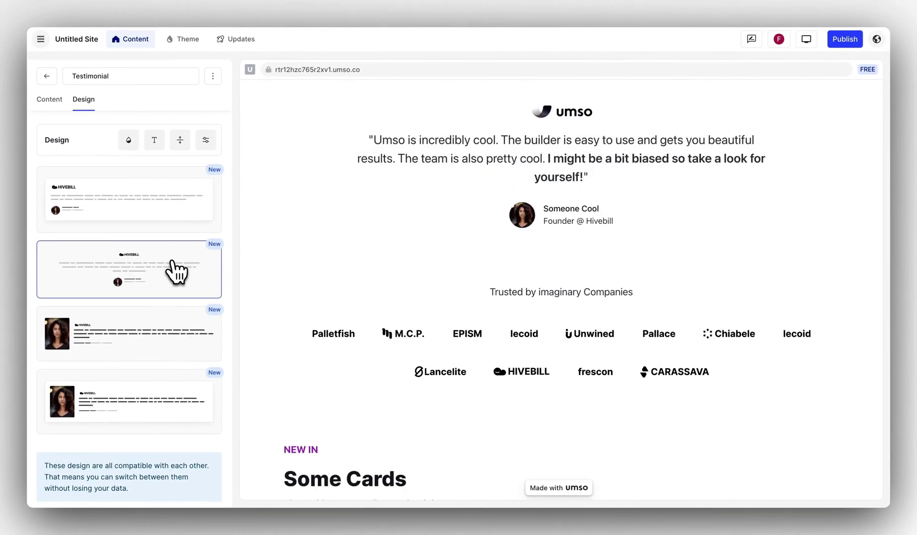
click(174, 331)
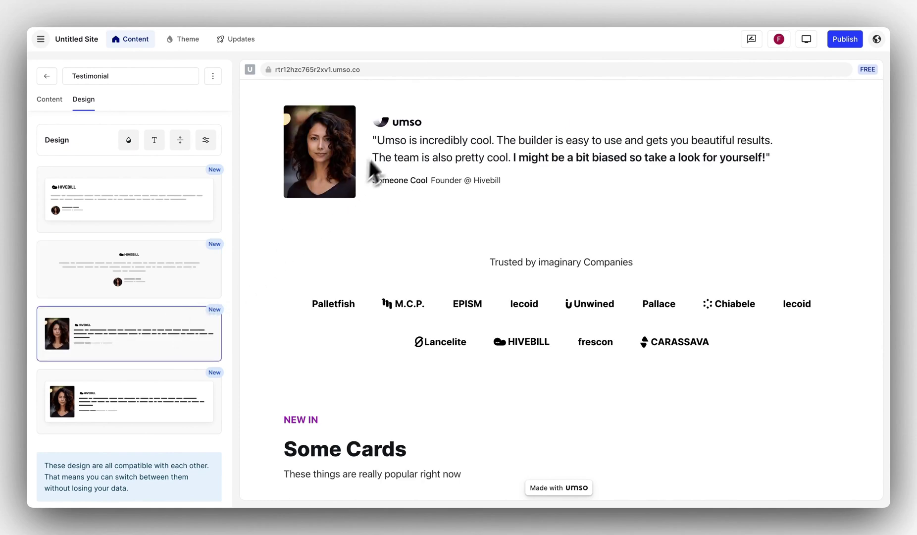
click(169, 386)
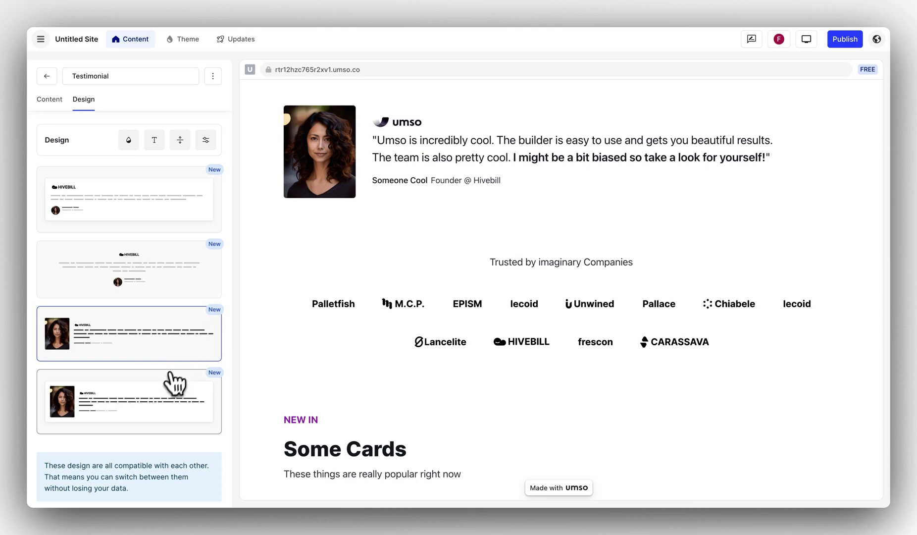
click(171, 346)
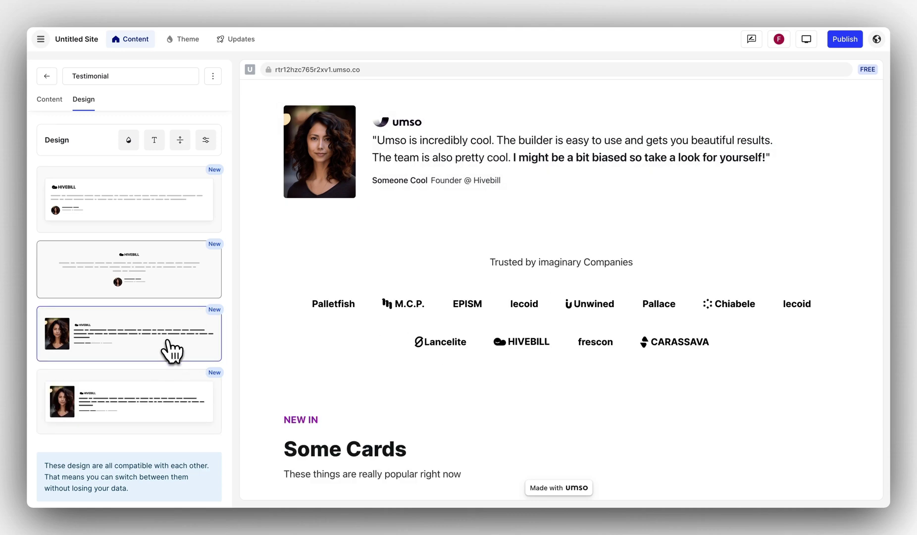
click(171, 290)
click(169, 219)
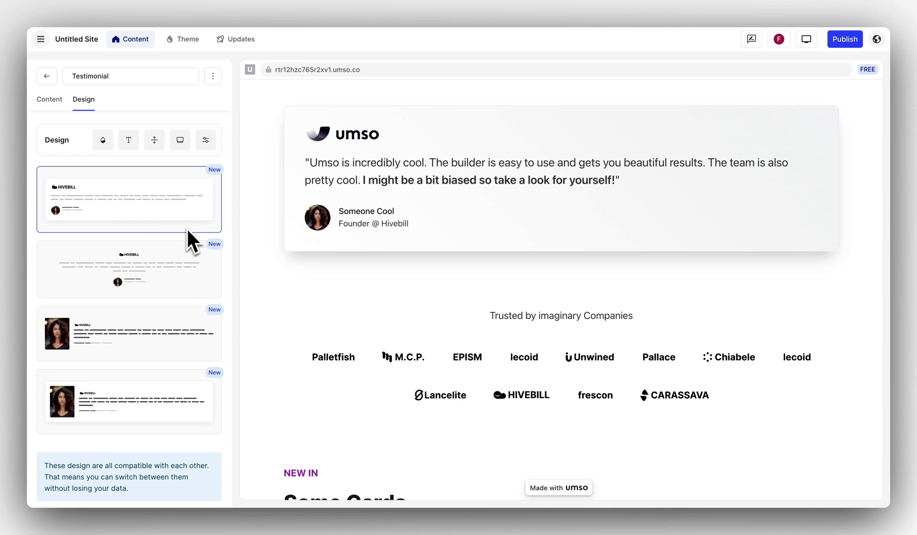
- Return to the homepage section list, scroll the preview to the top, and publish the site
click(47, 76)
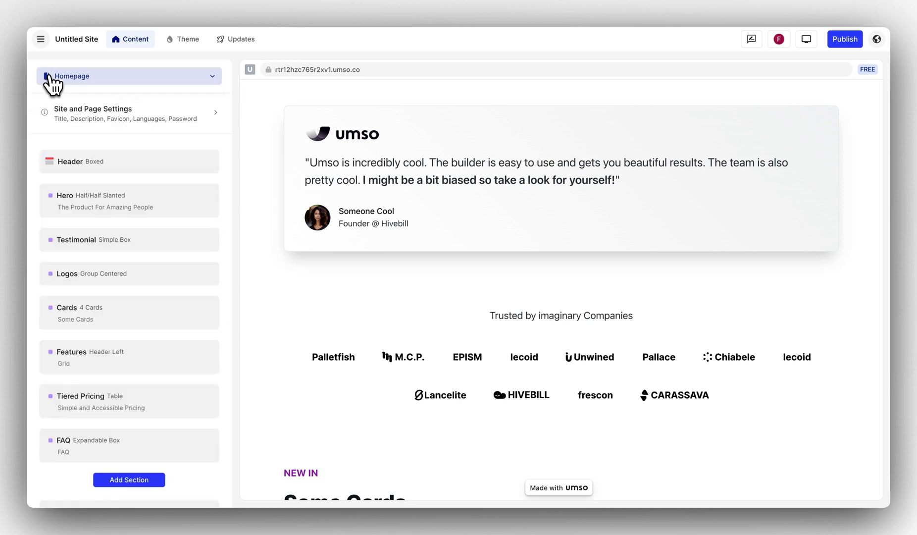
scroll(278, 150, up, 3)
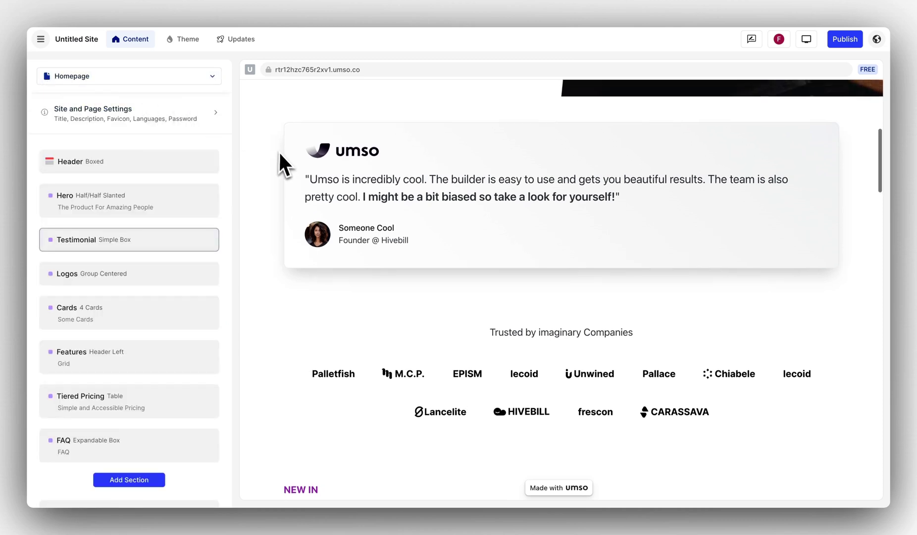
scroll(281, 161, up, 5)
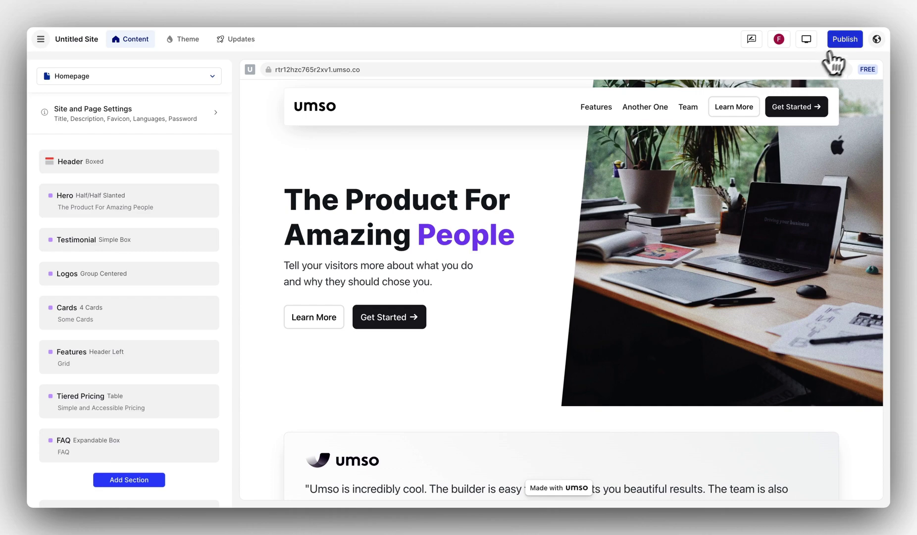
click(841, 43)
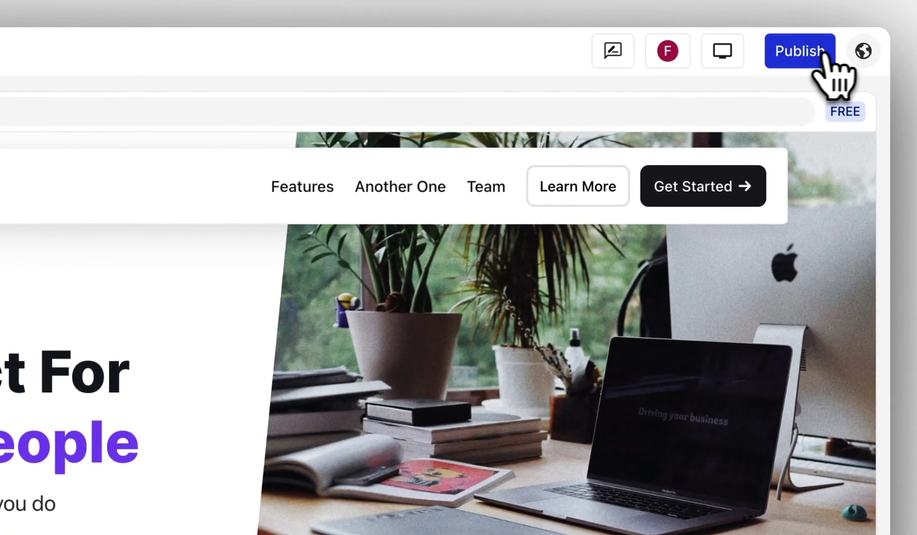
- View the live homepage showing the 'Amazing People' hero and the umso-logo testimonial
click(863, 52)
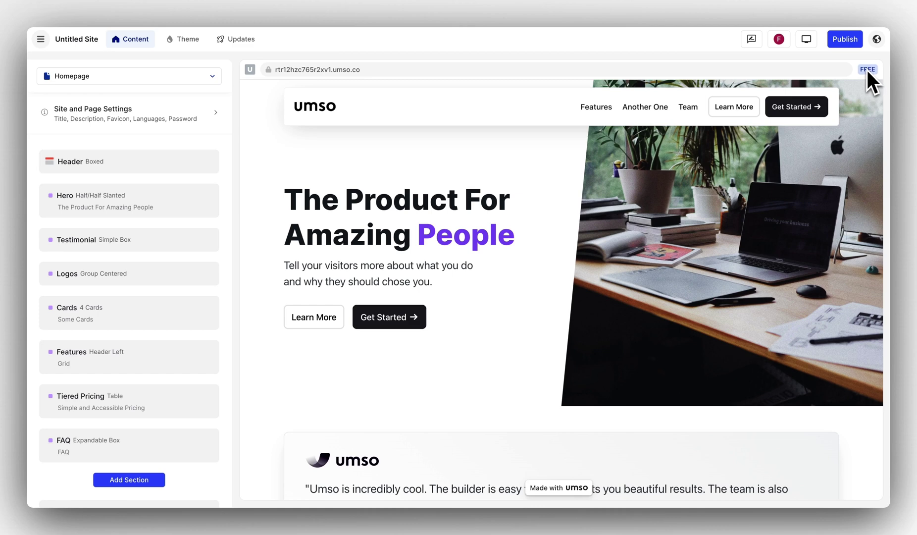
- Open the Feedback panel and place the cursor in its empty 'Help us improve Umso.' message box
click(751, 40)
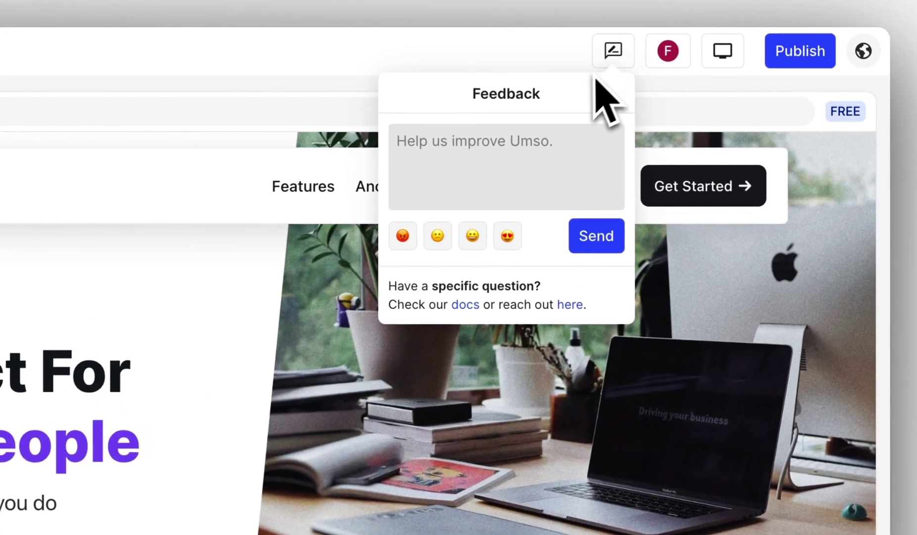
click(551, 152)
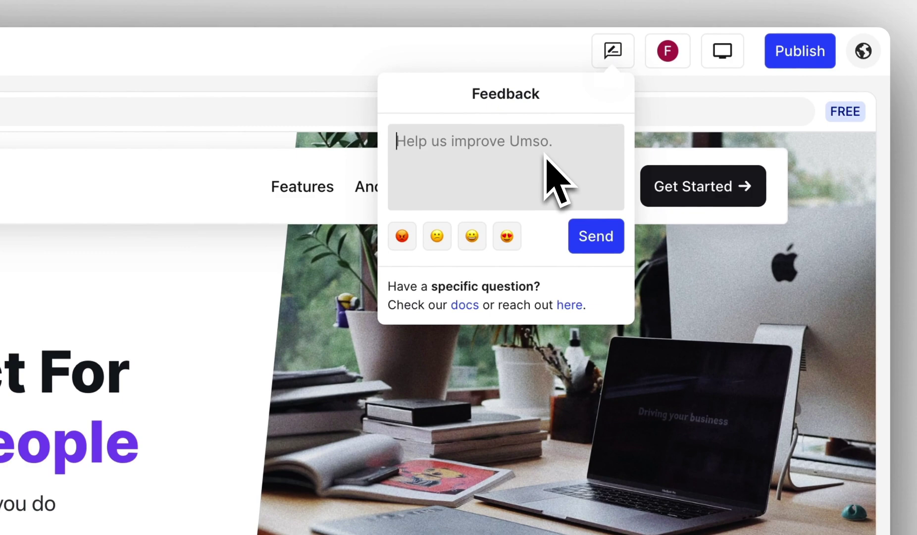